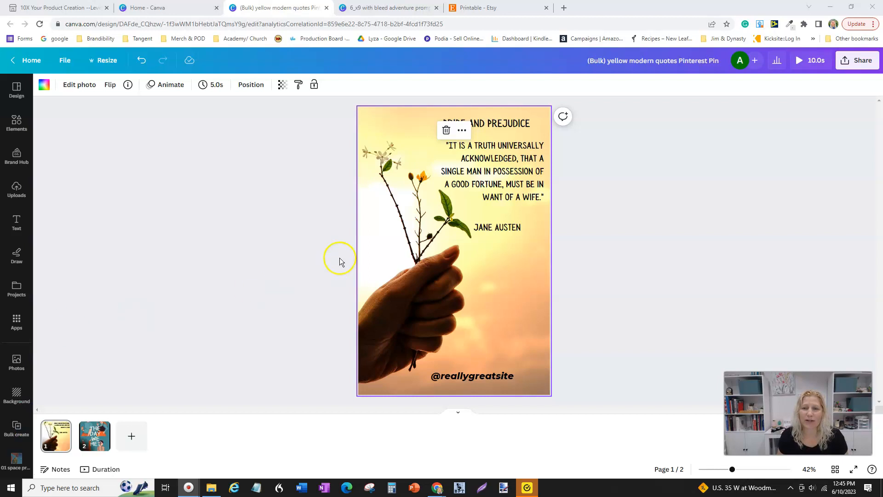
# - Apply the Photo Zoom page animation to the Pride and Prejudice quote page and reduce its zoom scale
pyautogui.click(169, 87)
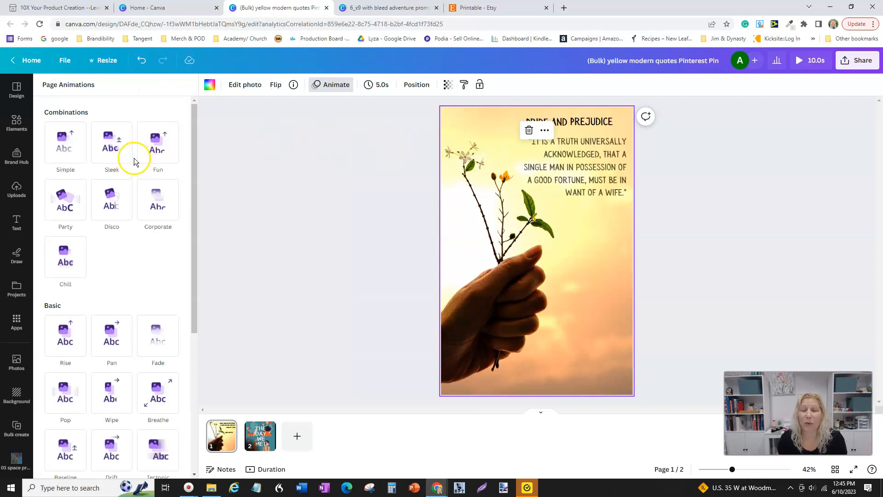
pyautogui.scroll(-5, 127, 375)
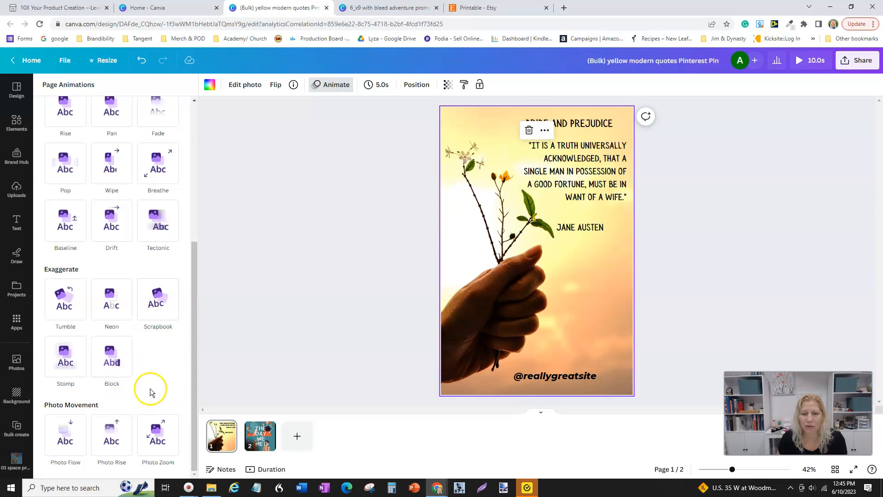
pyautogui.click(158, 440)
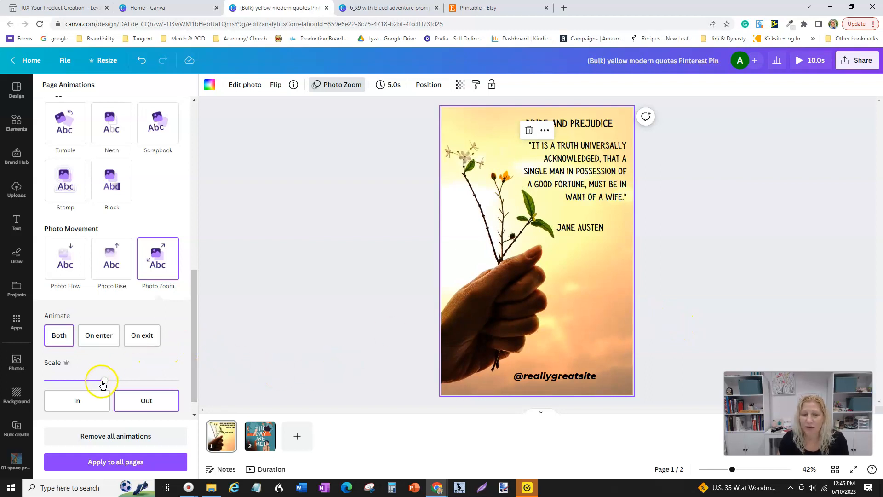
pyautogui.moveTo(85, 381); pyautogui.dragTo(62, 380)
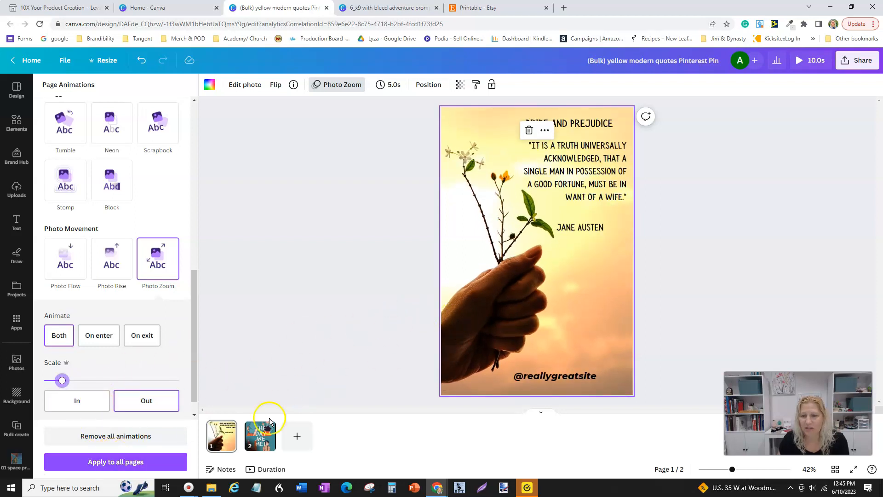
# - Display the pages as a timed timeline and play a preview of the zoom animation
pyautogui.click(270, 470)
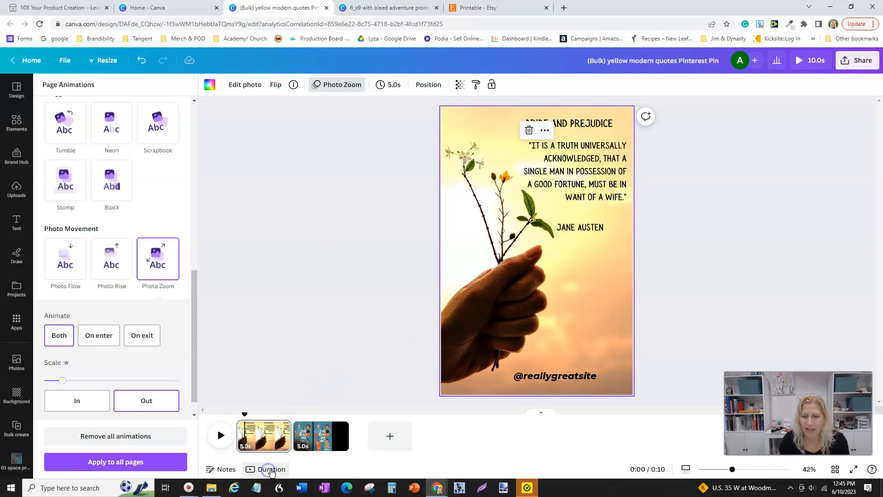
pyautogui.click(221, 436)
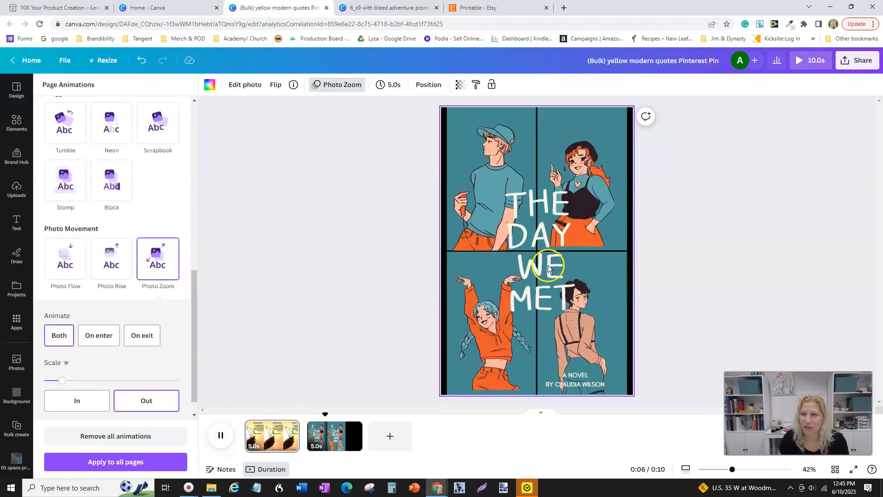
pyautogui.click(221, 437)
# - Apply the Skate text animation to the author name under the quote on page 1
pyautogui.click(272, 434)
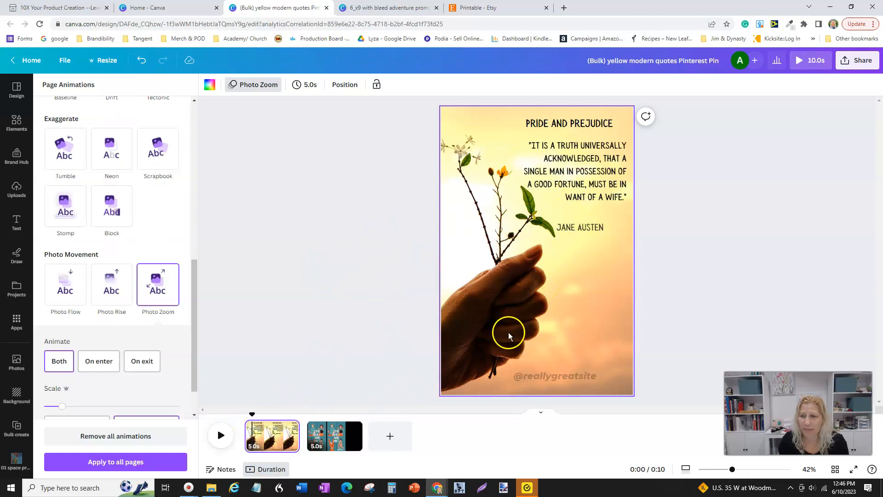
pyautogui.click(569, 228)
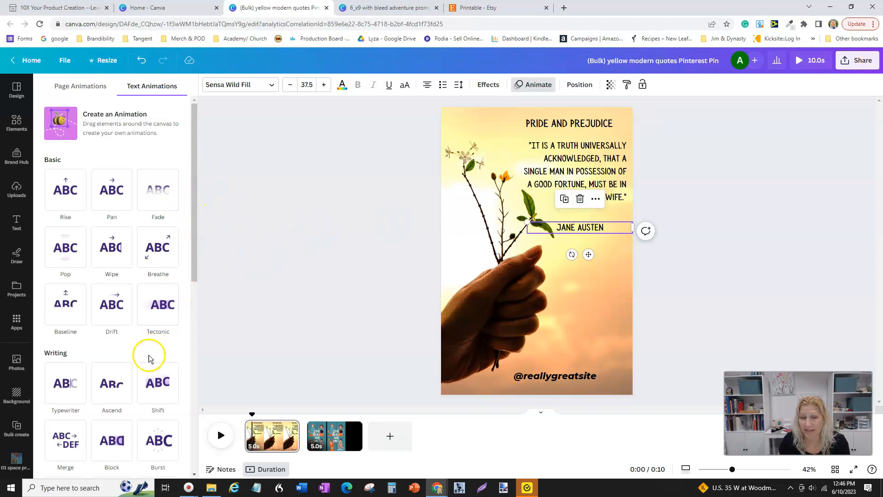
pyautogui.moveTo(193, 252); pyautogui.dragTo(191, 312)
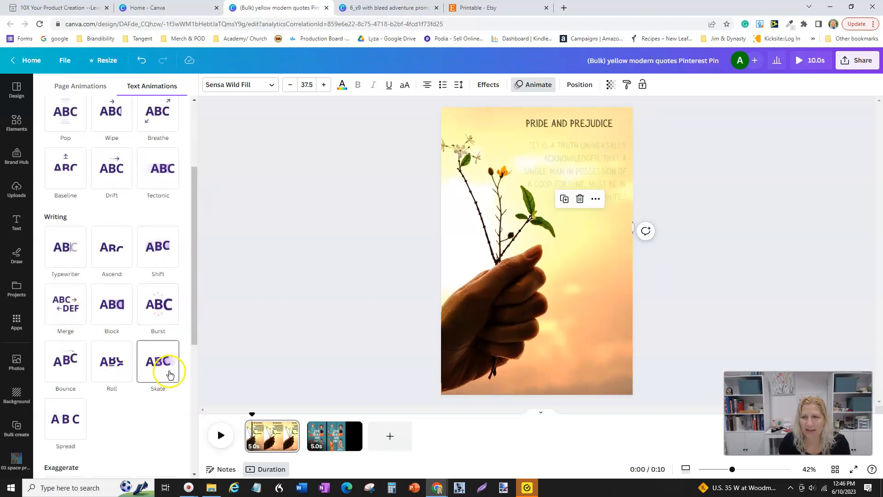
pyautogui.click(168, 375)
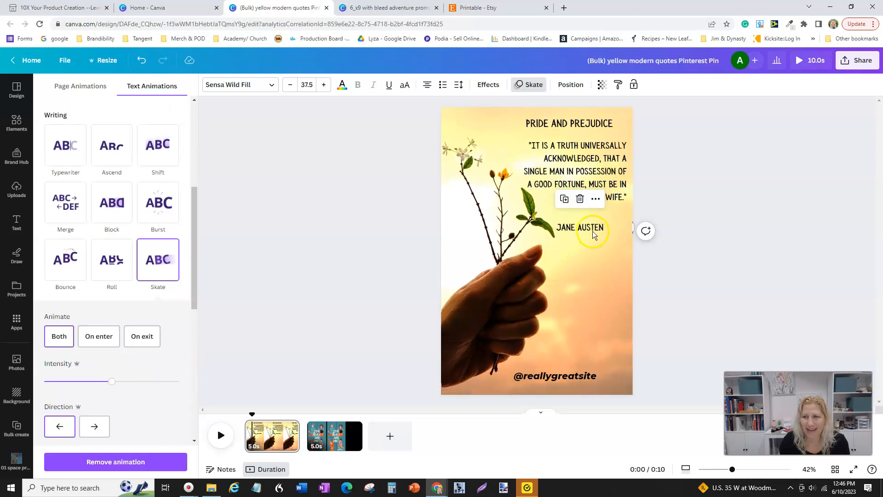
# - Preview the Skate animation on the author name, then return to page 1
pyautogui.click(221, 435)
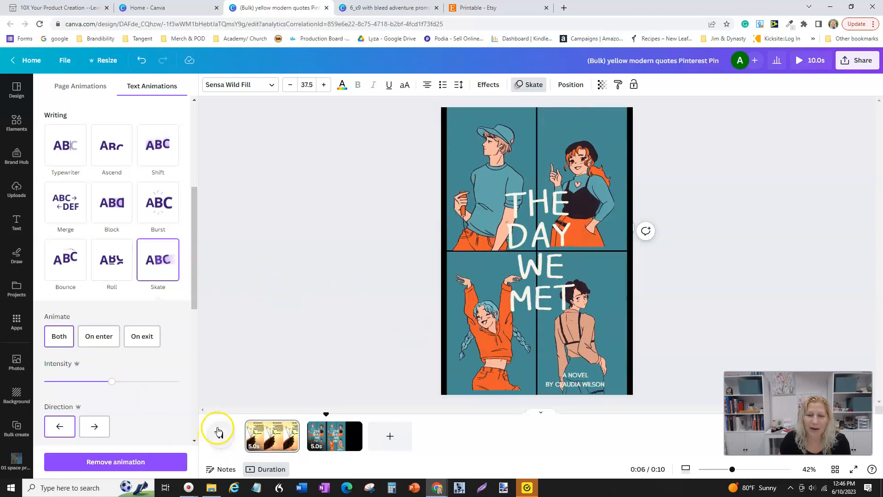
pyautogui.click(371, 272)
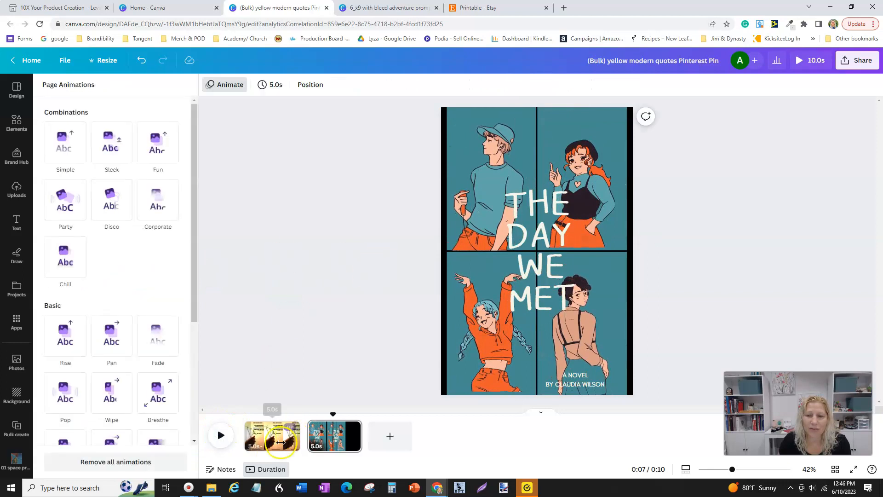
pyautogui.click(252, 440)
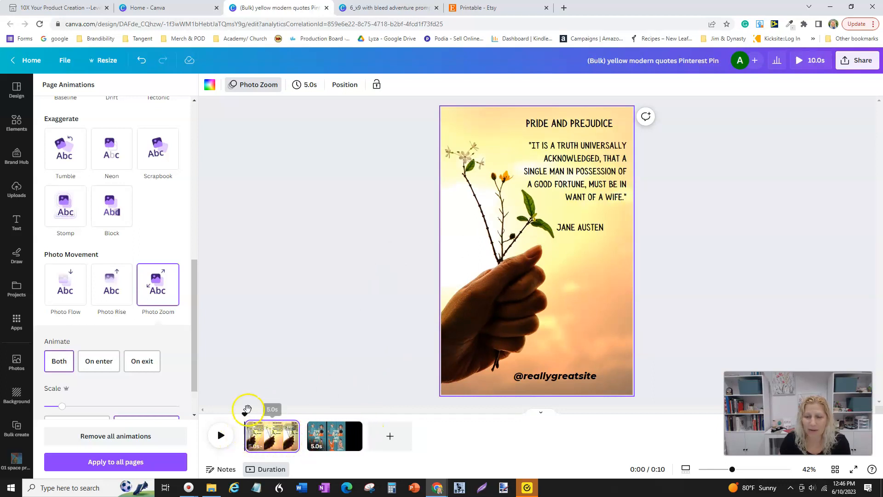
# - Reduce the intensity of the author name's Skate animation to near the low end of its range
pyautogui.click(582, 227)
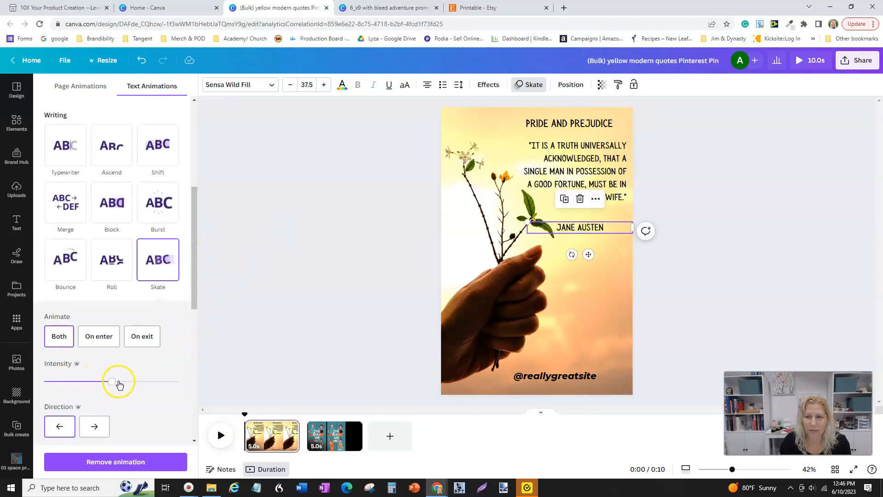
pyautogui.moveTo(112, 386); pyautogui.dragTo(82, 388)
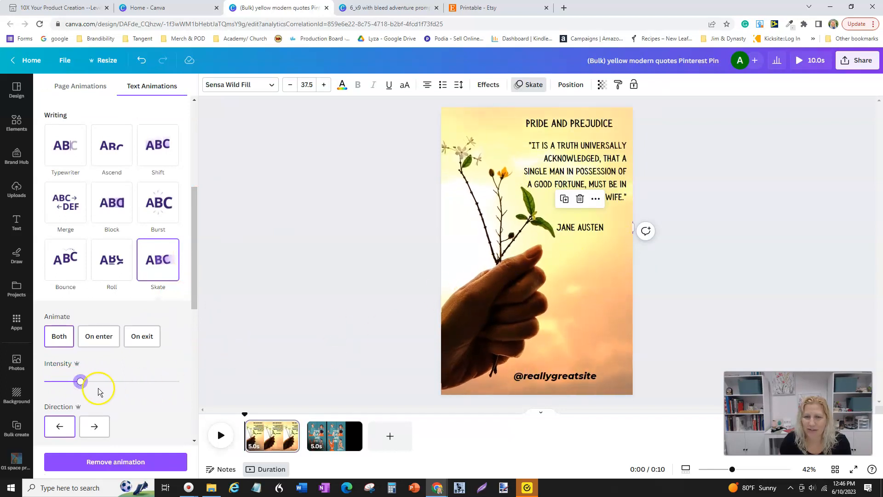
pyautogui.moveTo(80, 382)
pyautogui.mouseDown()
pyautogui.moveTo(48, 385)
pyautogui.moveTo(65, 386)
pyautogui.mouseUp()
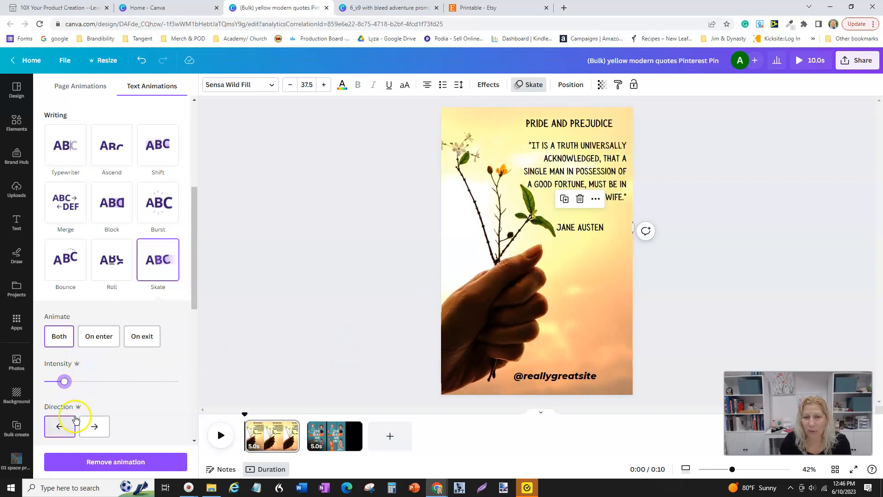
pyautogui.moveTo(63, 381)
pyautogui.mouseDown()
pyautogui.moveTo(32, 381)
pyautogui.moveTo(56, 382)
pyautogui.mouseUp()
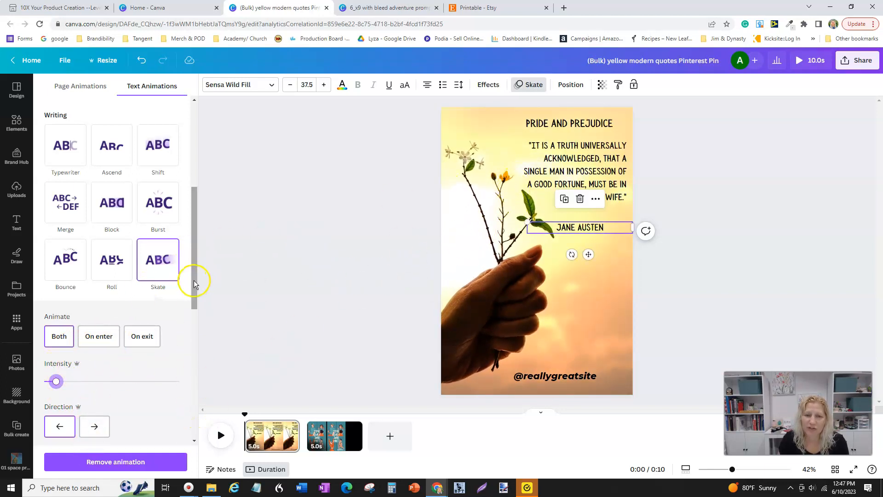
# - Replace the Photo Zoom animation on page 1 with the Breathe page animation
pyautogui.click(453, 249)
pyautogui.scroll(-5, 173, 270)
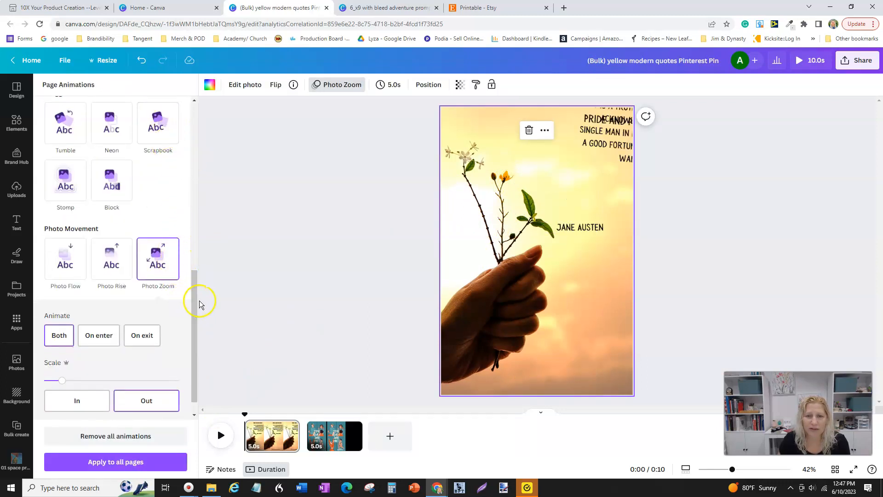
pyautogui.moveTo(195, 305); pyautogui.dragTo(196, 221)
pyautogui.click(178, 199)
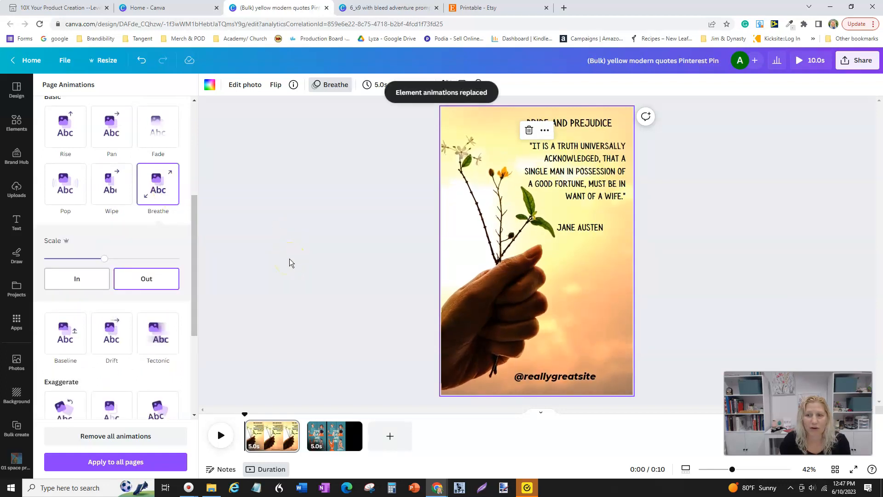
# - Try the Wipe and Rise text animations on the author name, then settle on Pop
pyautogui.click(581, 227)
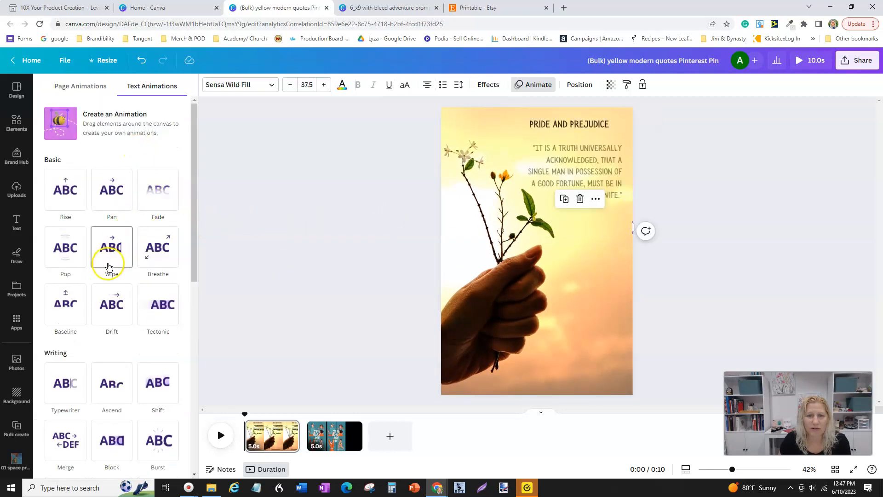
pyautogui.click(109, 262)
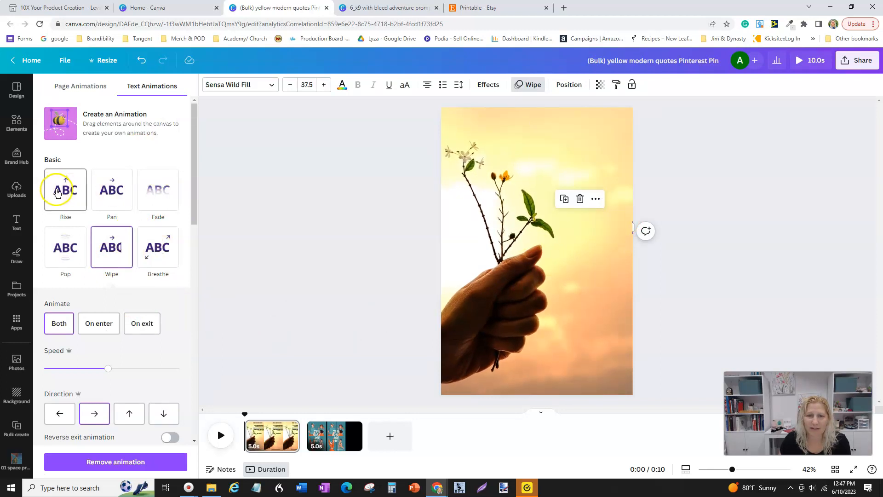
pyautogui.click(55, 190)
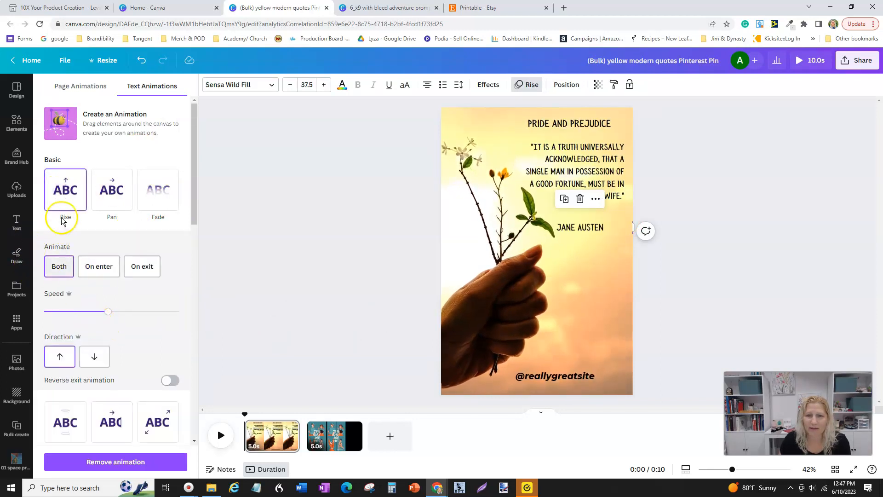
pyautogui.moveTo(193, 201); pyautogui.dragTo(194, 234)
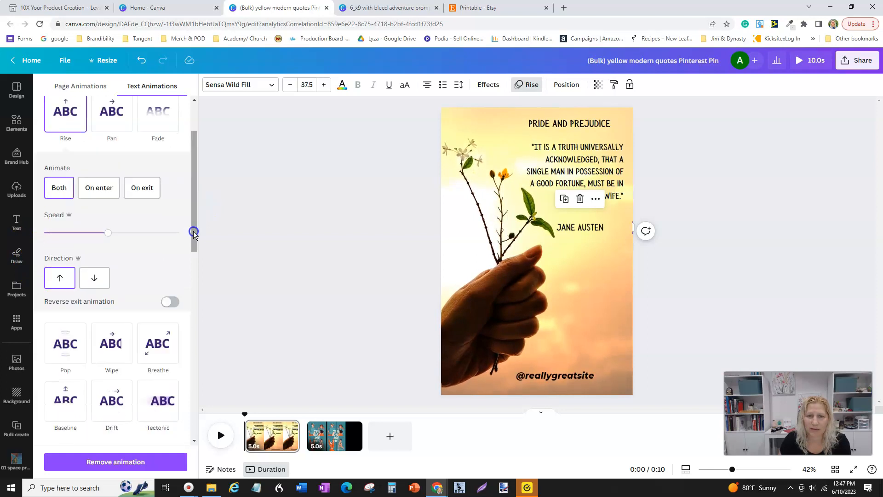
pyautogui.click(66, 350)
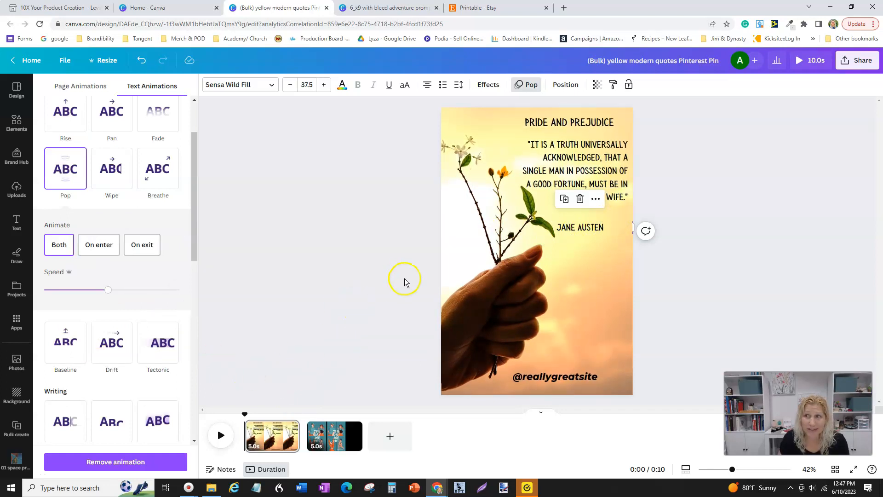
# - Open the MP4 video download settings for the design and limit the page selection to page 2
pyautogui.click(857, 64)
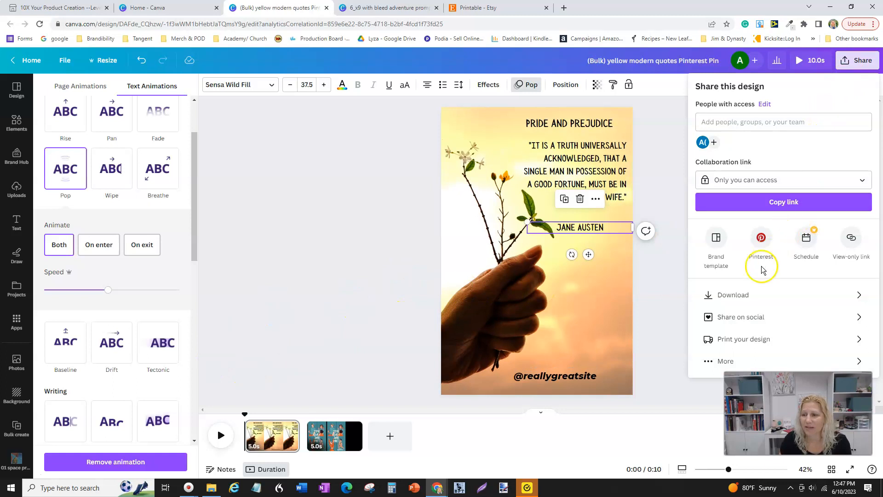
pyautogui.click(735, 296)
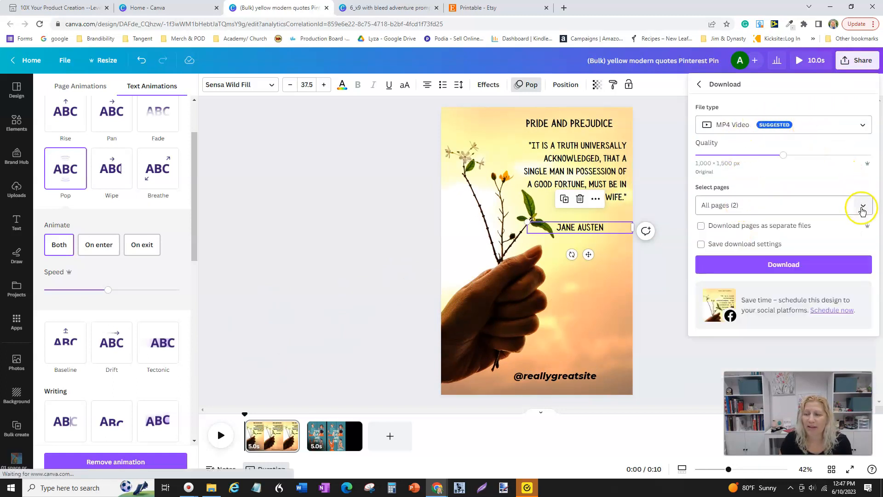
pyautogui.click(862, 205)
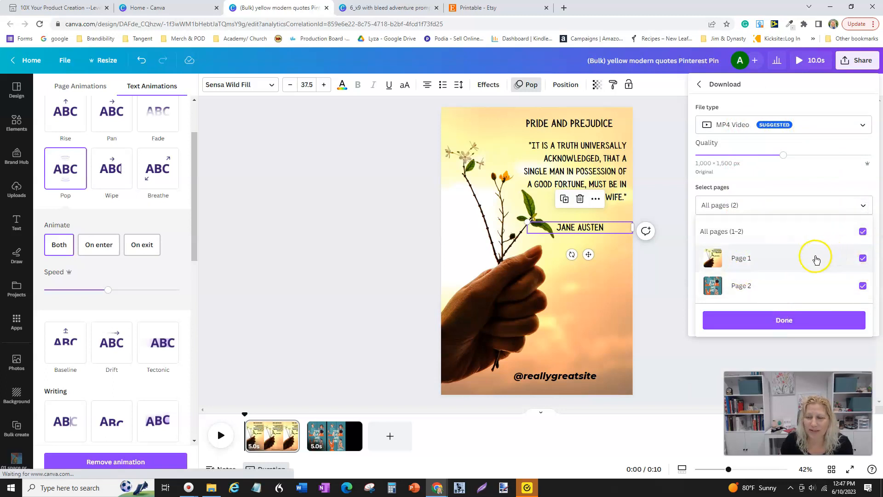
pyautogui.click(862, 285)
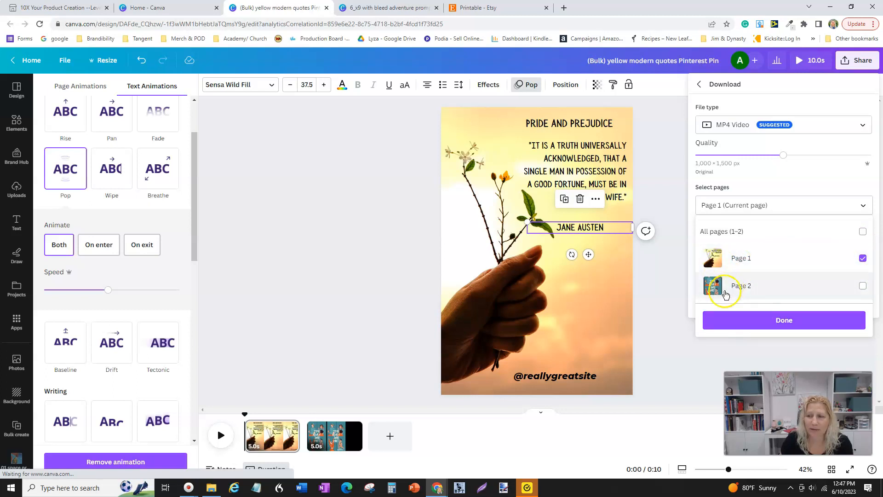
pyautogui.click(734, 284)
pyautogui.click(750, 261)
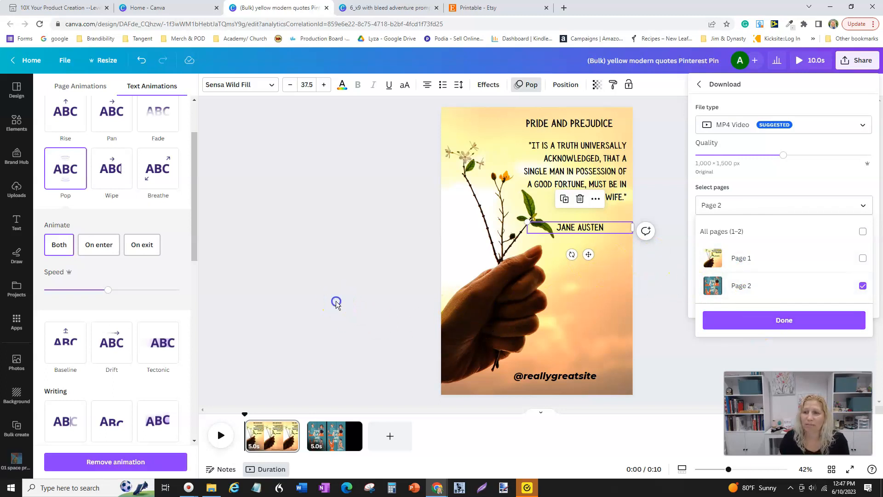
pyautogui.click(336, 303)
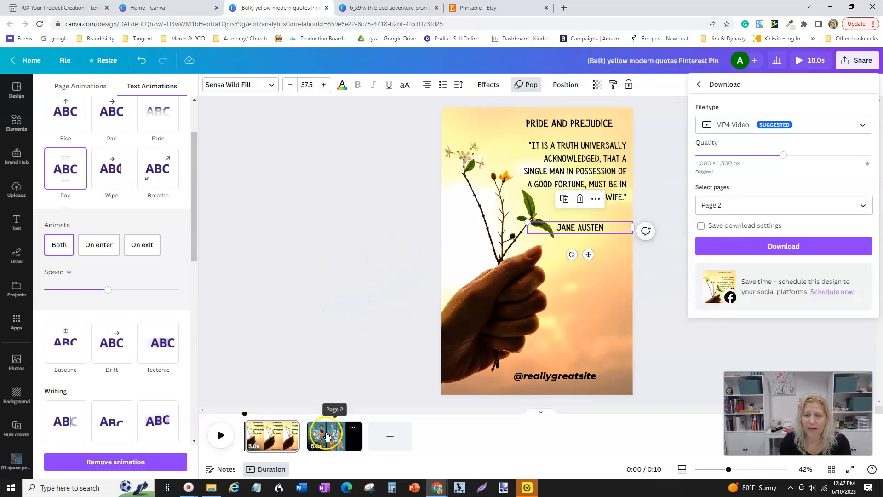
# - Play page 2 from its start and inspect the animation settings of its title and lower-right character
pyautogui.click(326, 436)
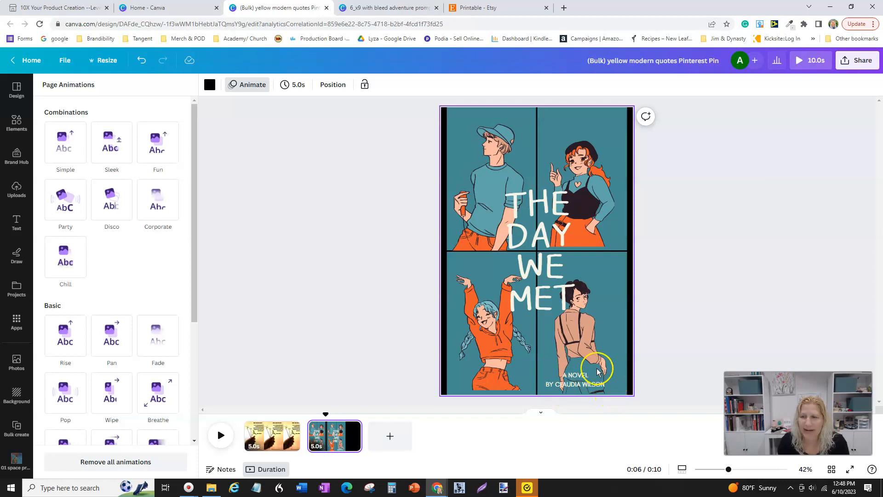
pyautogui.click(220, 434)
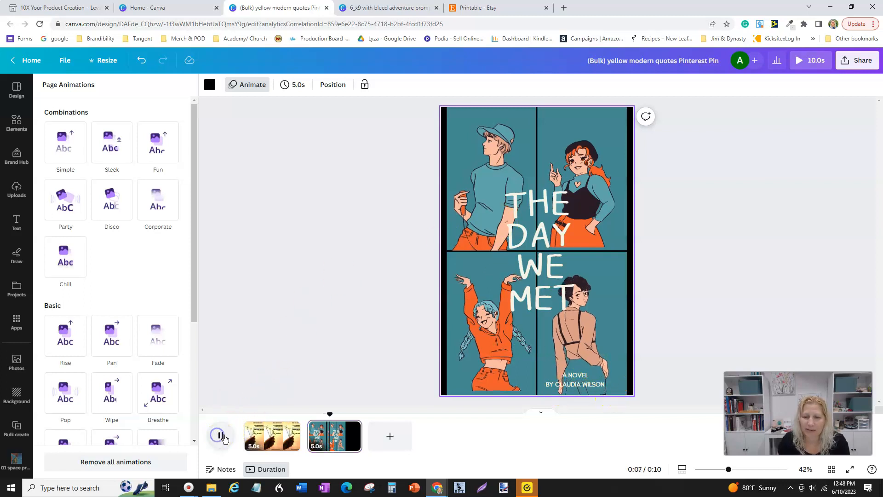
pyautogui.click(310, 436)
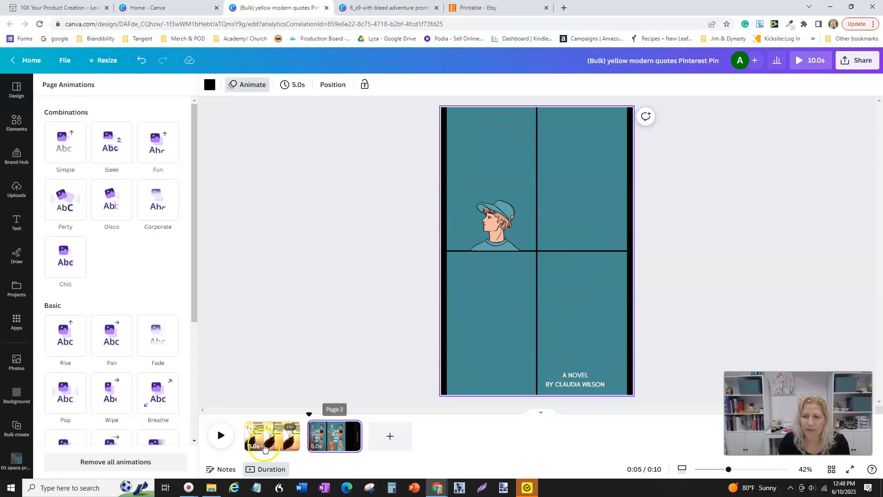
pyautogui.click(221, 436)
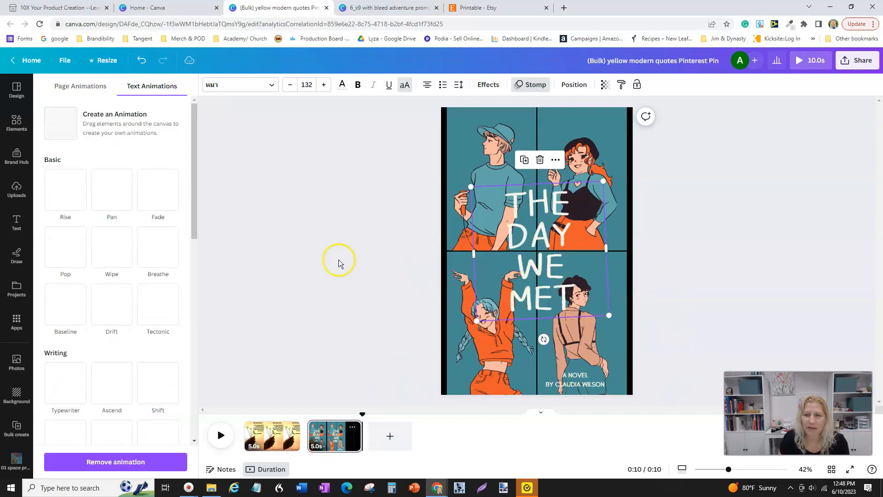
pyautogui.click(627, 359)
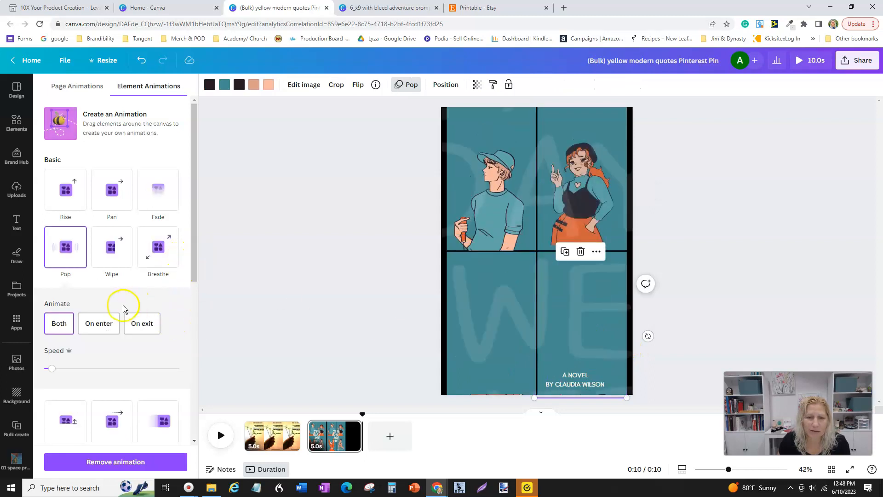
# - Set the lower-right character's Pop animation to play on enter only, and review the animations of the other characters and the title
pyautogui.click(97, 322)
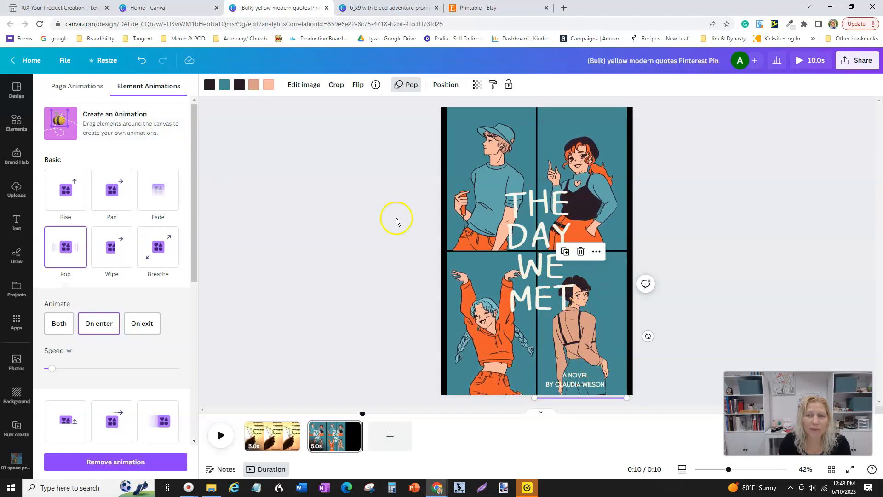
pyautogui.click(485, 184)
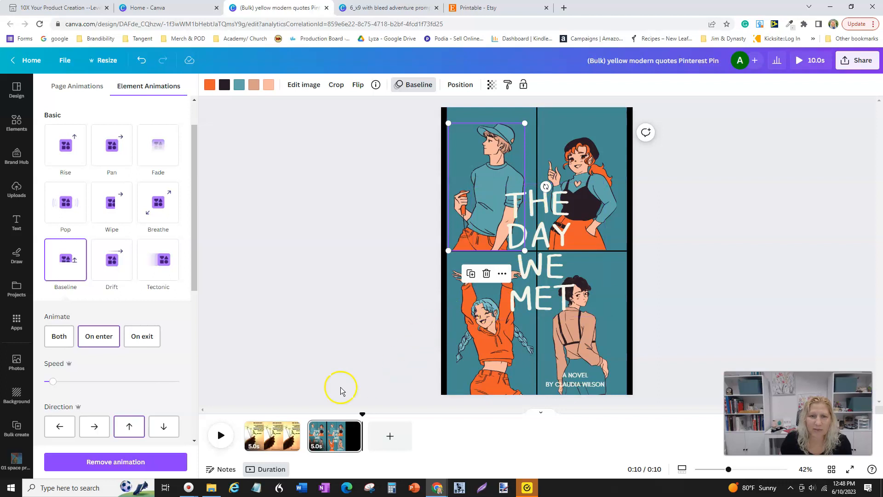
pyautogui.click(598, 178)
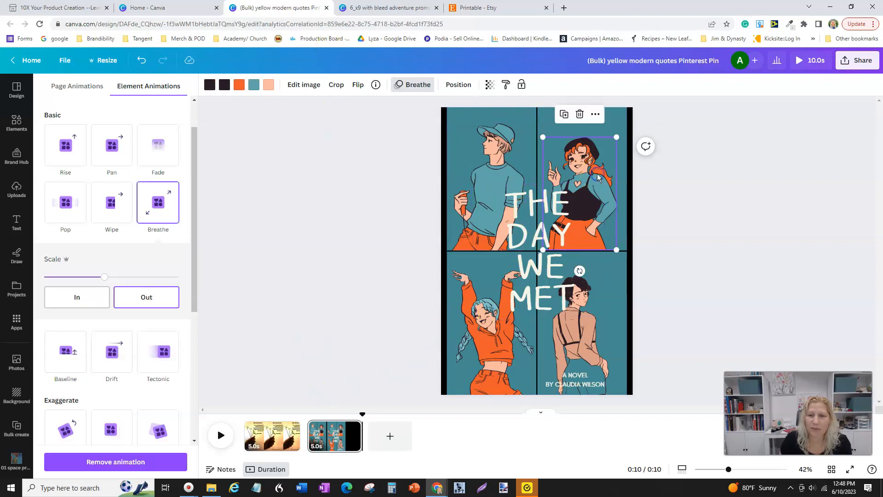
pyautogui.click(487, 313)
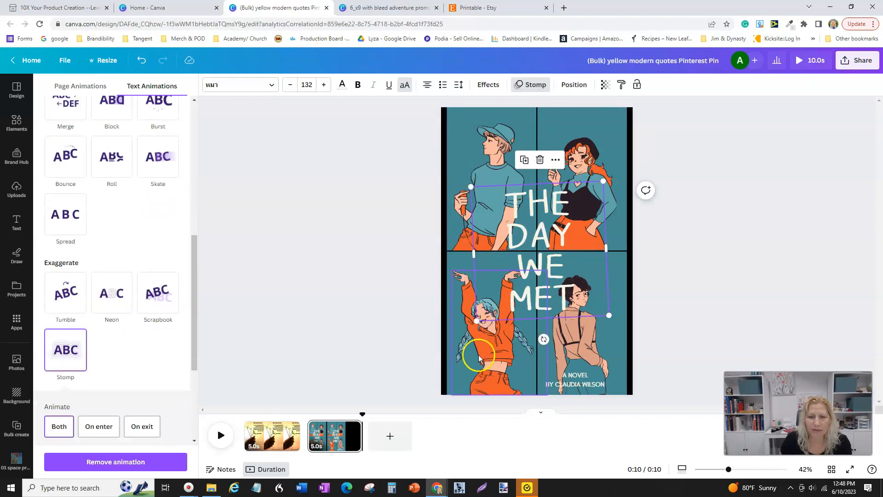
pyautogui.click(488, 348)
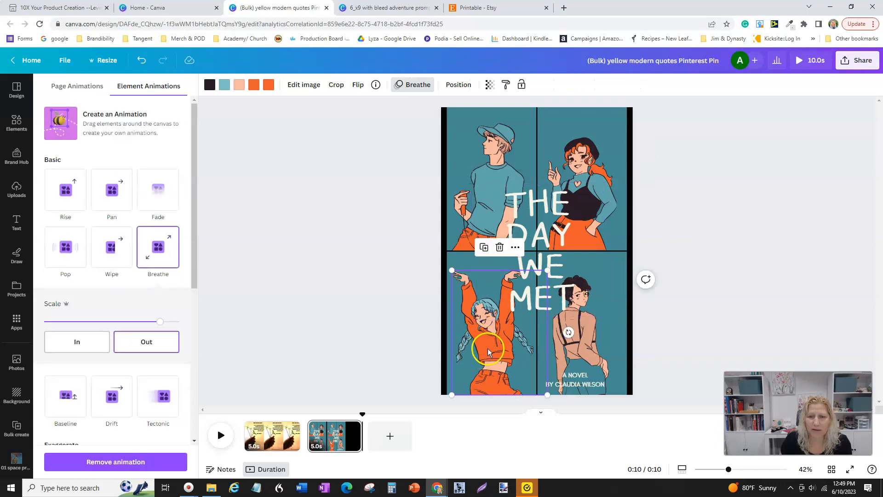
pyautogui.click(552, 258)
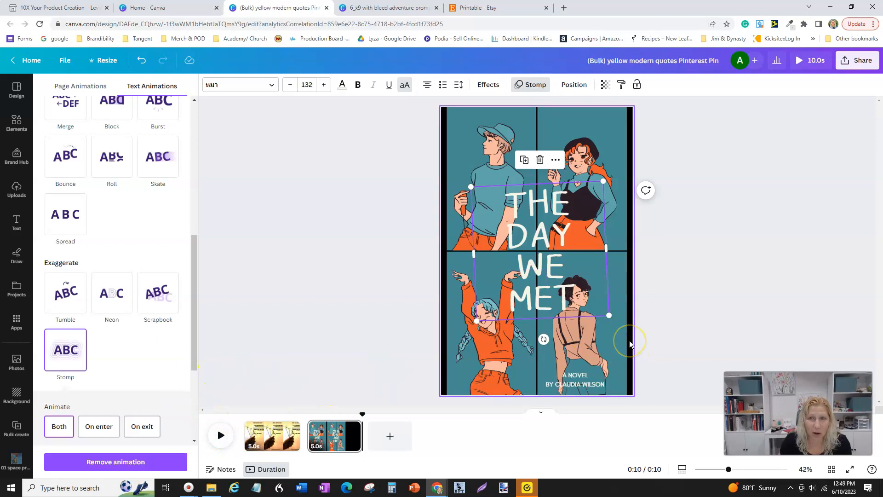
# - Try the Scrapbook and Tectonic animations on the lower-right character of page 2, then settle on Tumble
pyautogui.click(565, 336)
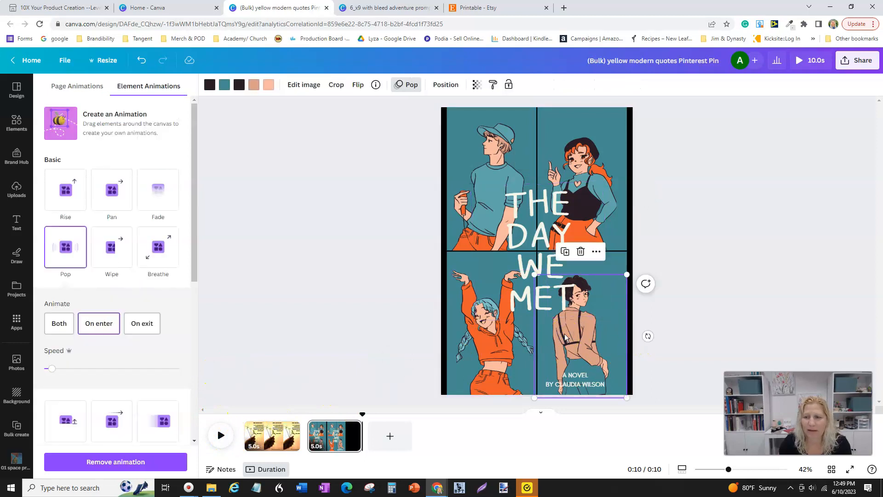
pyautogui.scroll(-4, 131, 262)
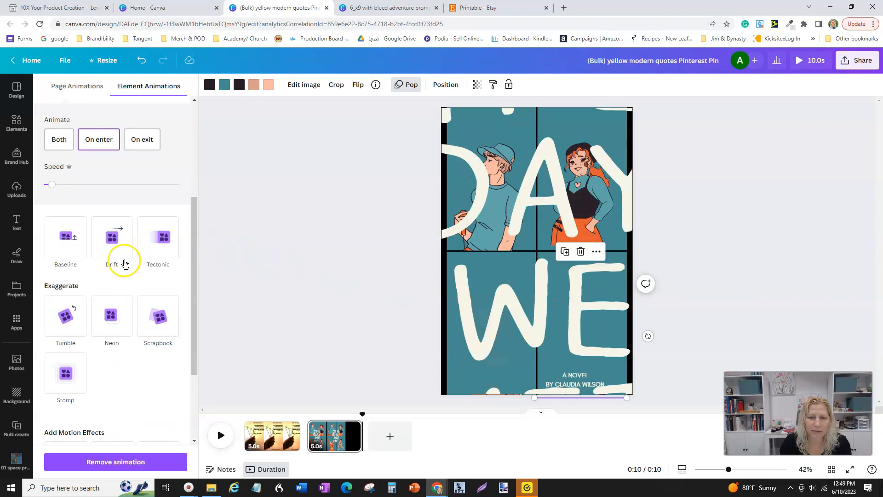
pyautogui.click(158, 328)
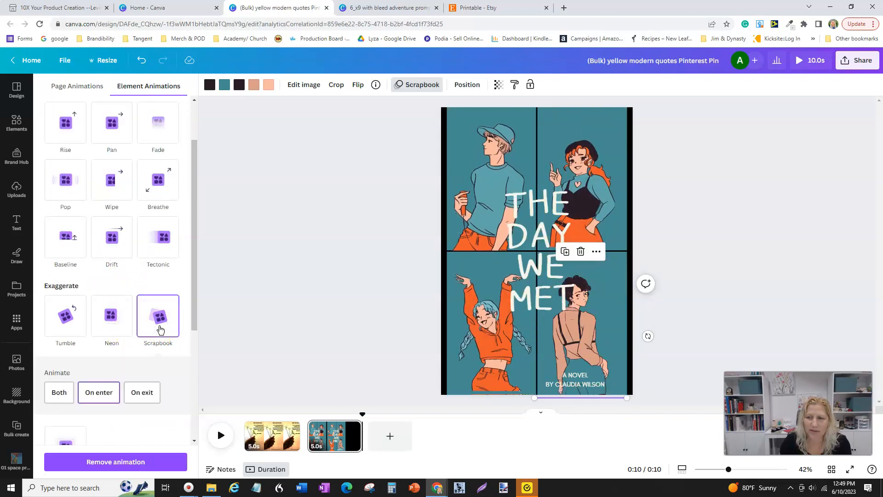
pyautogui.click(155, 249)
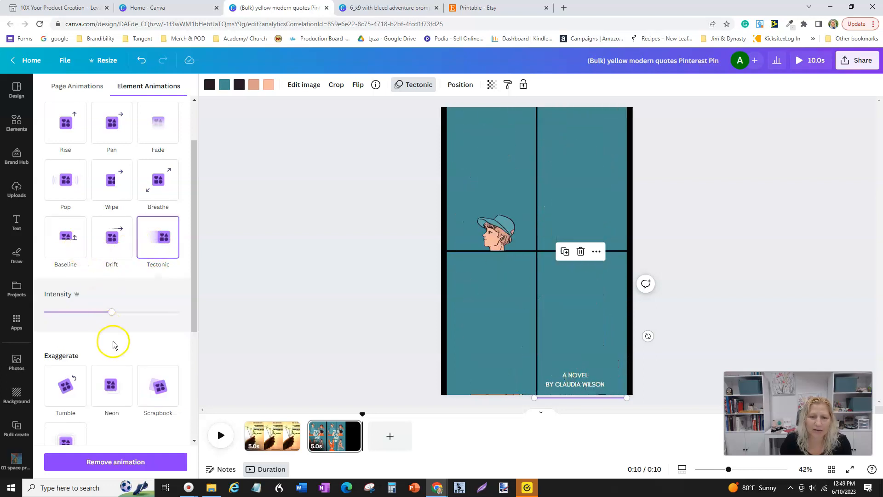
pyautogui.click(67, 385)
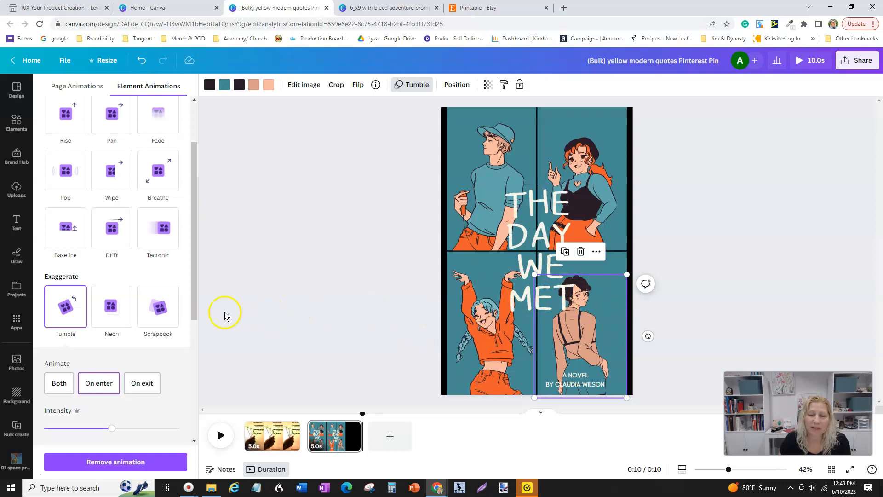
pyautogui.click(272, 435)
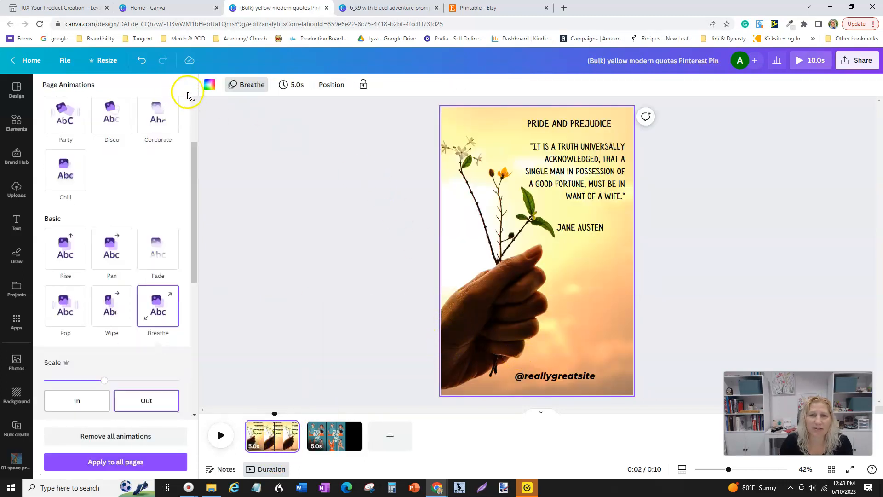
pyautogui.click(17, 122)
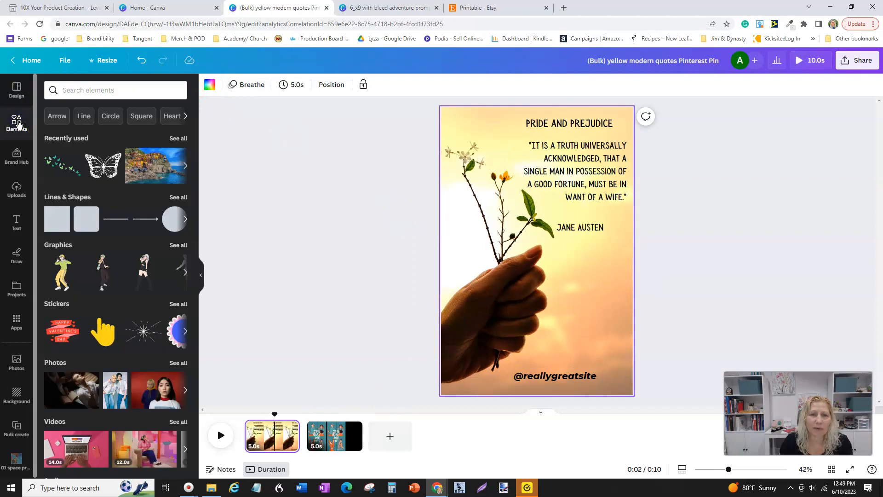
pyautogui.click(110, 171)
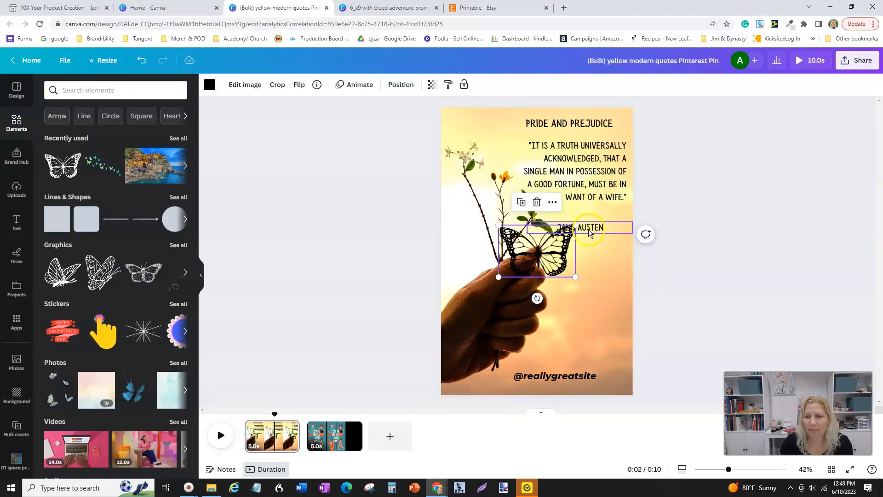
pyautogui.moveTo(572, 228); pyautogui.dragTo(602, 354)
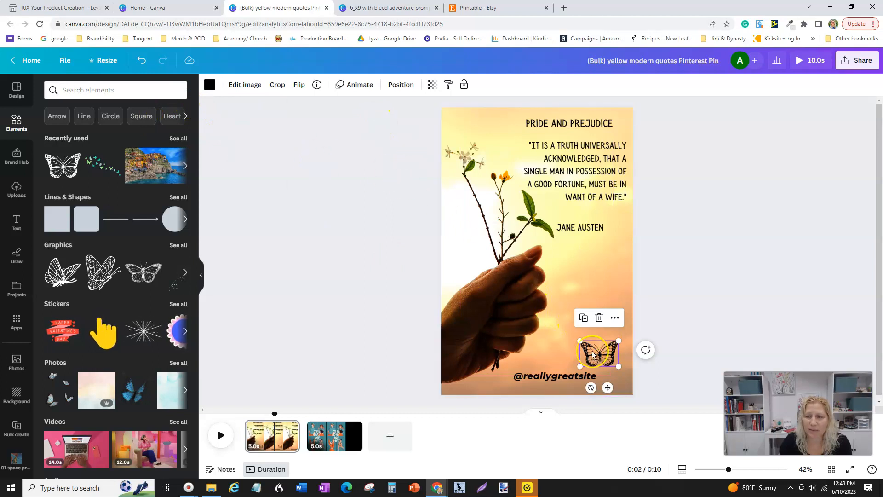
# - Create a custom animation for the butterfly along a winding path up towards the author name
pyautogui.click(363, 85)
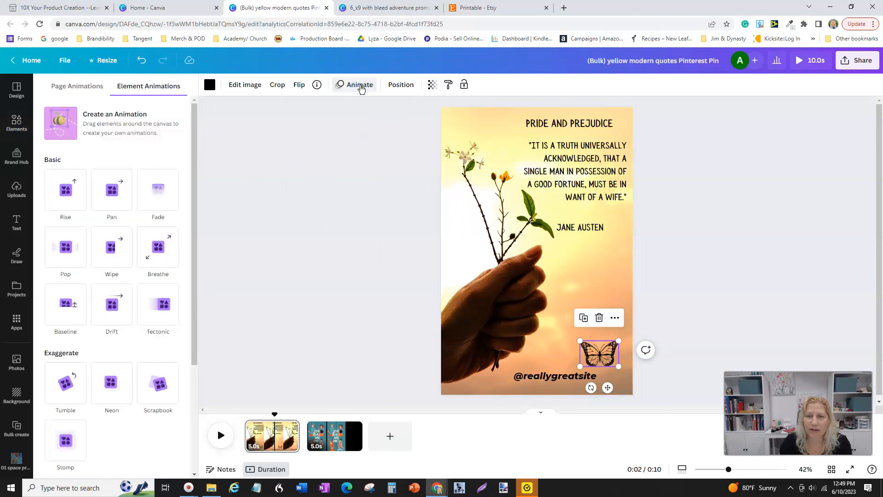
pyautogui.click(100, 116)
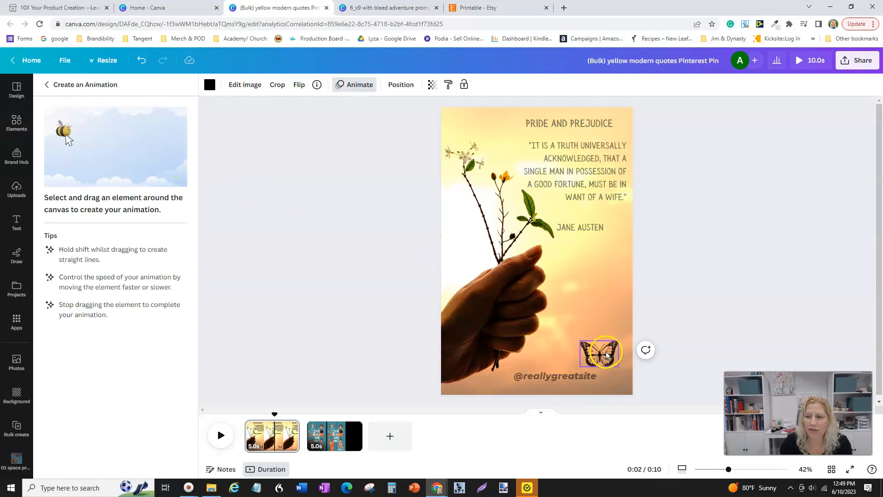
pyautogui.moveTo(605, 356)
pyautogui.mouseDown()
pyautogui.moveTo(576, 356)
pyautogui.moveTo(567, 343)
pyautogui.moveTo(562, 319)
pyautogui.moveTo(605, 298)
pyautogui.moveTo(606, 283)
pyautogui.moveTo(571, 267)
pyautogui.moveTo(566, 245)
pyautogui.mouseUp()
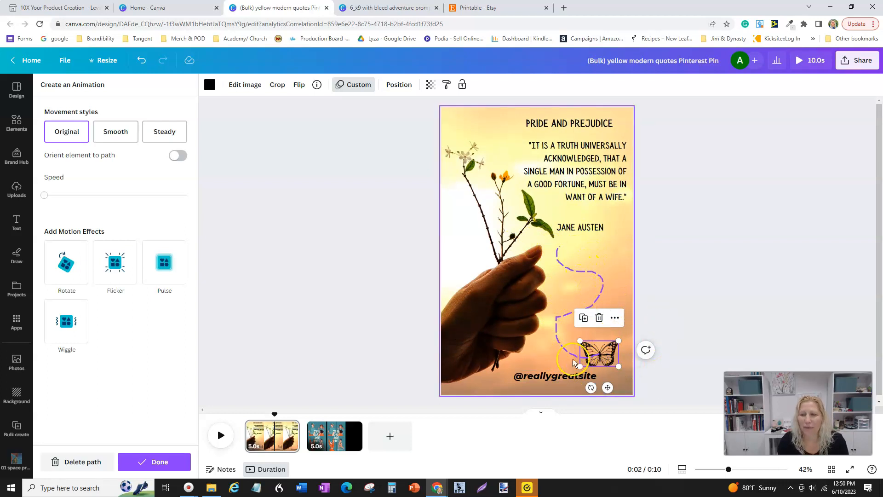
pyautogui.click(365, 259)
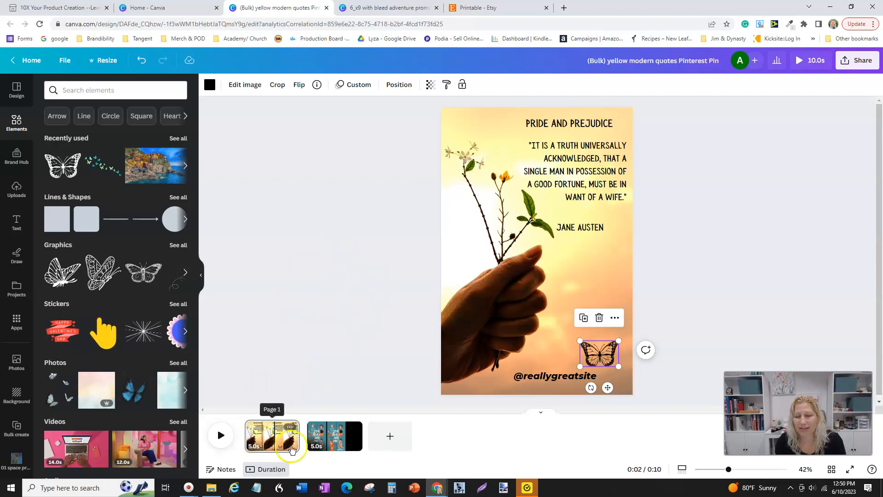
# - Examine the page 2 timing settings and the page options of page 1, then return to page 2
pyautogui.moveTo(304, 437)
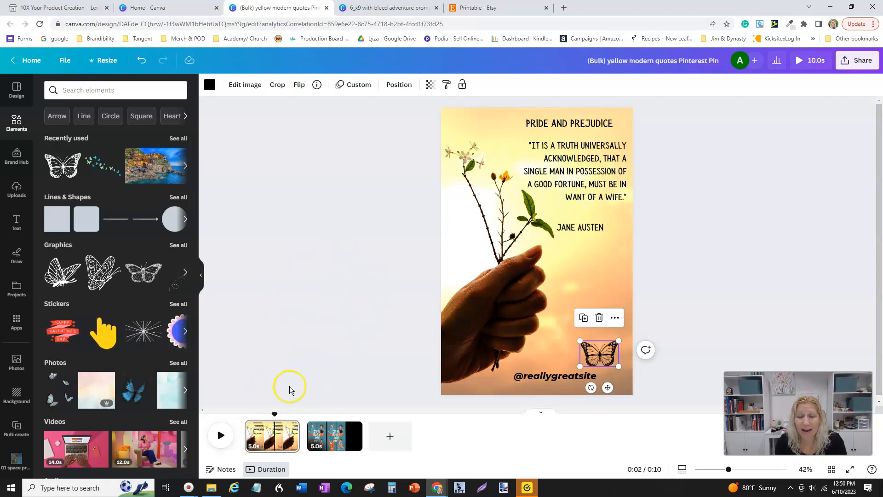
pyautogui.click(315, 446)
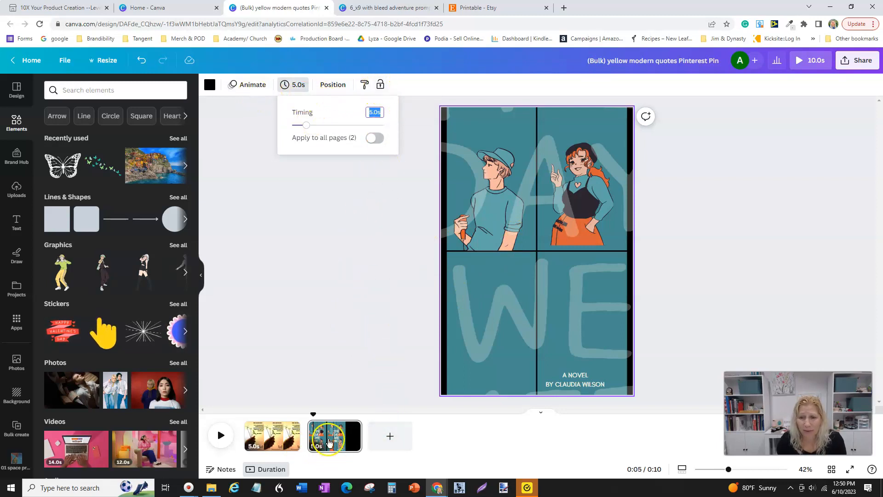
pyautogui.click(252, 470)
pyautogui.click(259, 470)
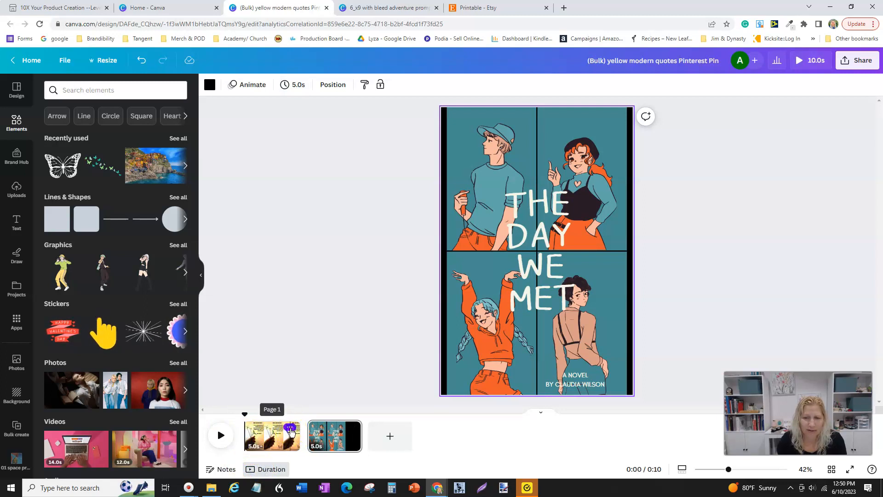
pyautogui.click(290, 427)
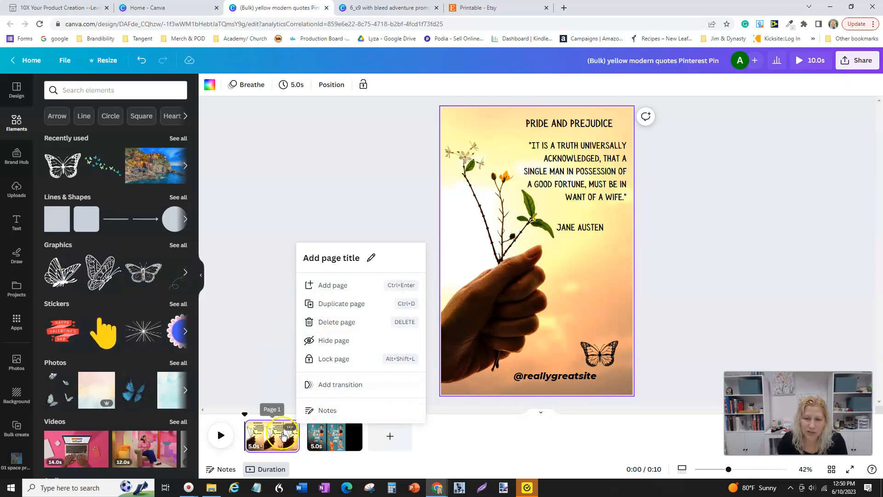
pyautogui.click(265, 362)
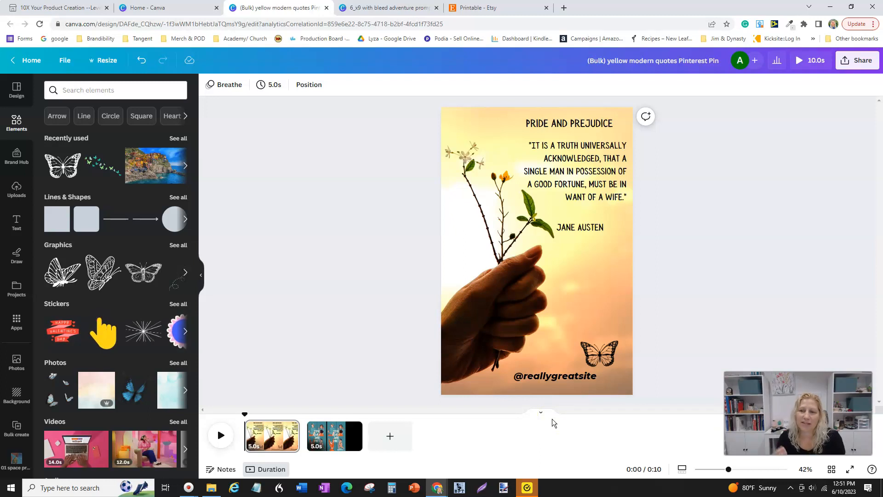
pyautogui.click(335, 440)
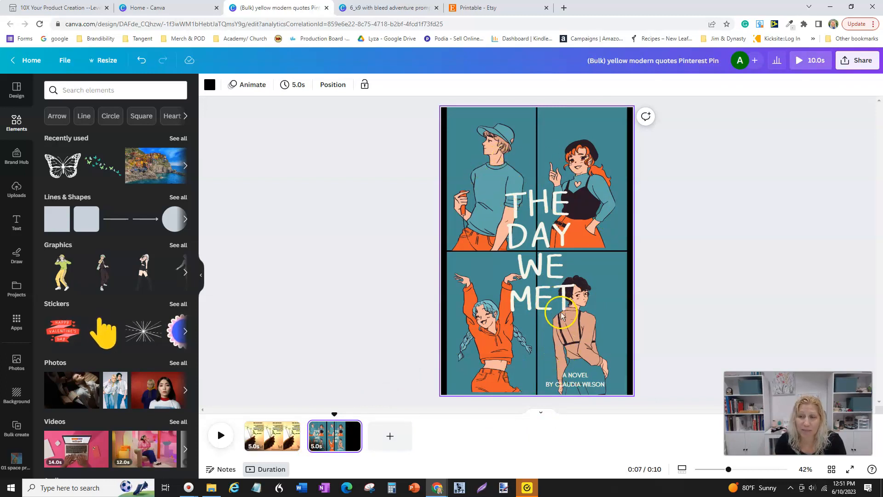
# - Add the yellow pointing-hand sticker to page 1, shrink it to about 143 by 165, and delete the butterfly
pyautogui.click(280, 430)
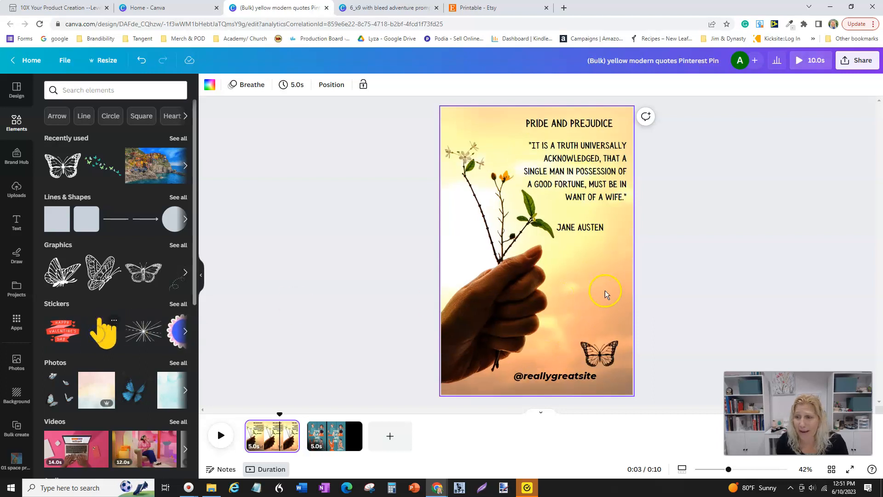
pyautogui.moveTo(603, 170); pyautogui.dragTo(487, 307)
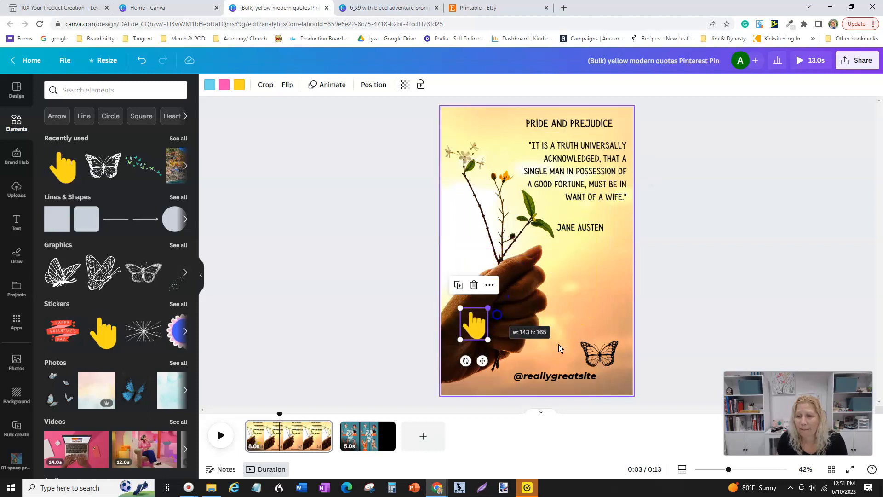
pyautogui.click(607, 359)
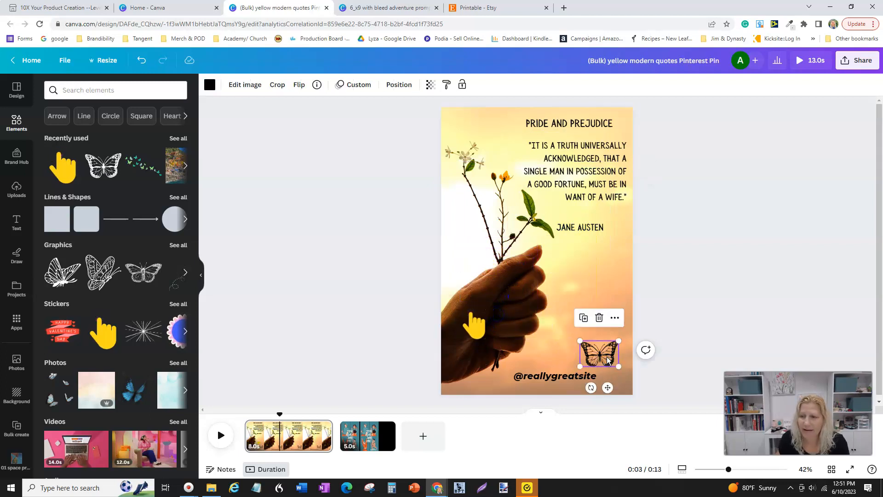
pyautogui.press('Delete')
pyautogui.moveTo(471, 328); pyautogui.dragTo(629, 268)
pyautogui.moveTo(570, 377); pyautogui.dragTo(586, 348)
pyautogui.click(615, 281)
pyautogui.moveTo(614, 281); pyautogui.dragTo(451, 349)
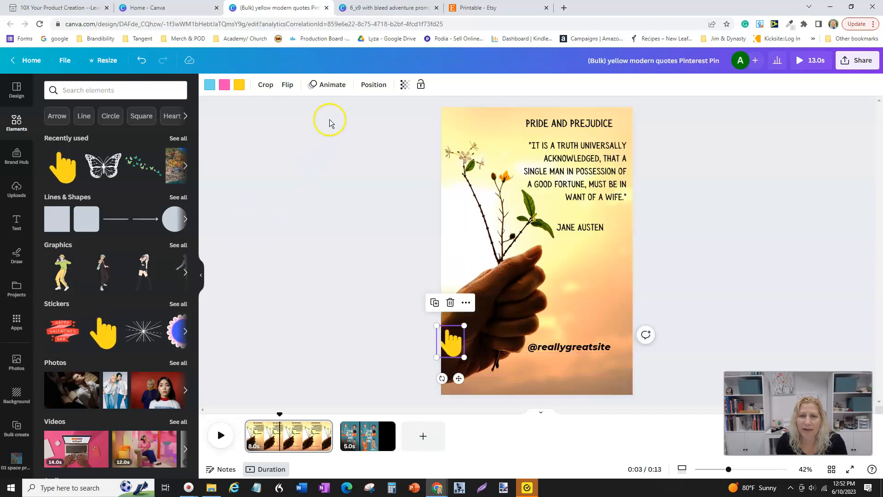
pyautogui.click(327, 85)
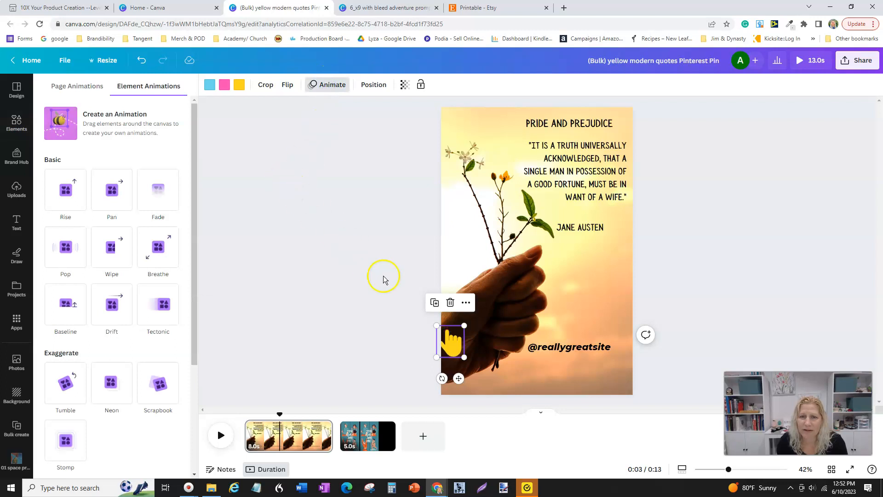
pyautogui.moveTo(451, 341); pyautogui.dragTo(618, 353)
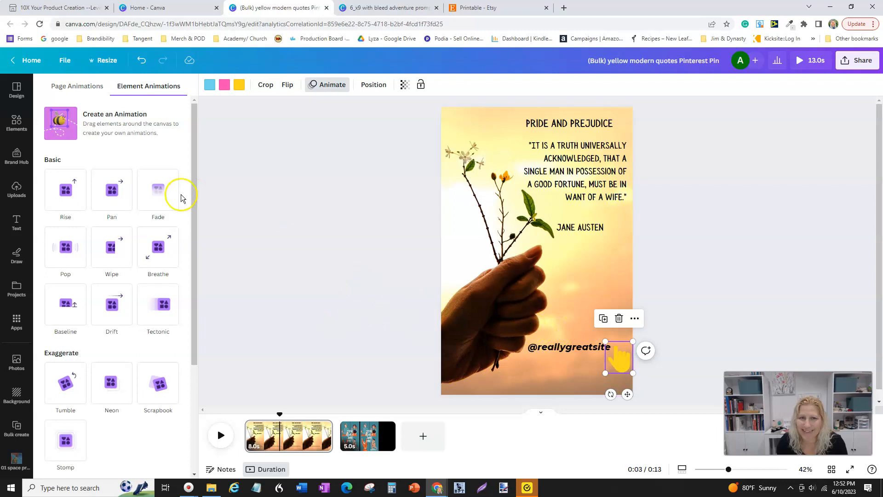
pyautogui.click(103, 124)
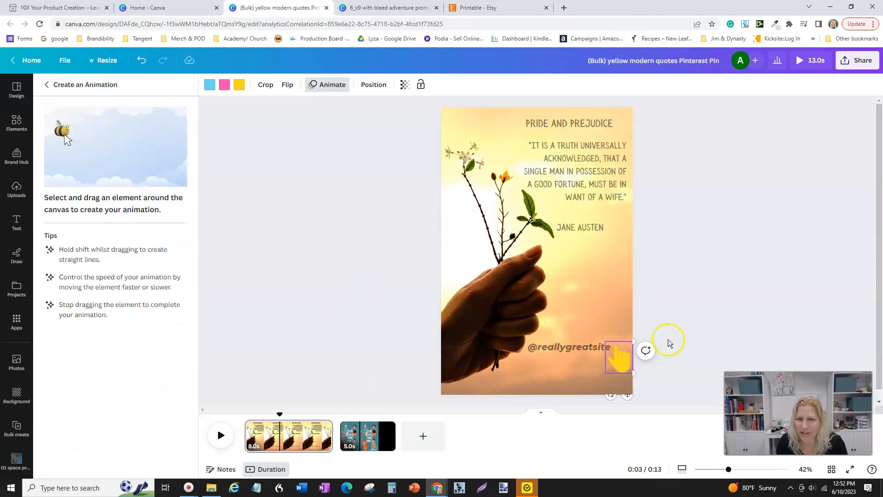
pyautogui.moveTo(617, 357)
pyautogui.mouseDown()
pyautogui.moveTo(610, 380)
pyautogui.moveTo(594, 384)
pyautogui.moveTo(517, 363)
pyautogui.mouseUp()
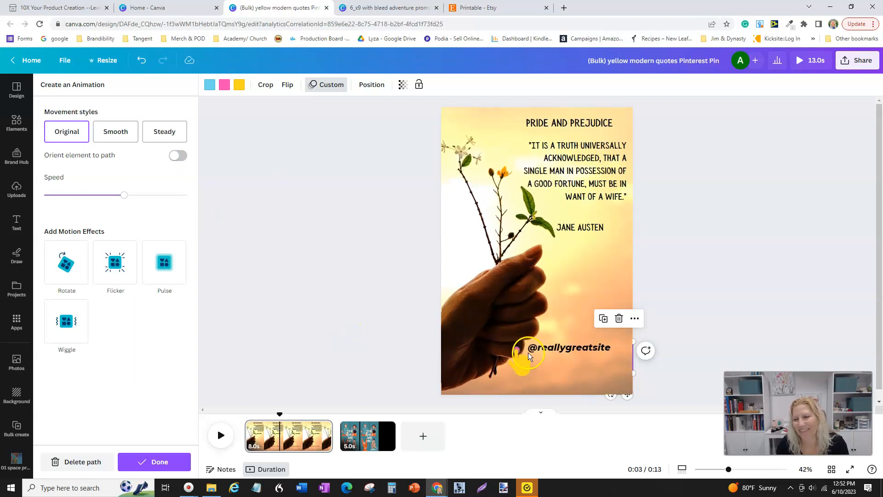
pyautogui.click(512, 364)
pyautogui.moveTo(512, 364)
pyautogui.mouseDown()
pyautogui.moveTo(571, 377)
pyautogui.moveTo(606, 374)
pyautogui.mouseUp()
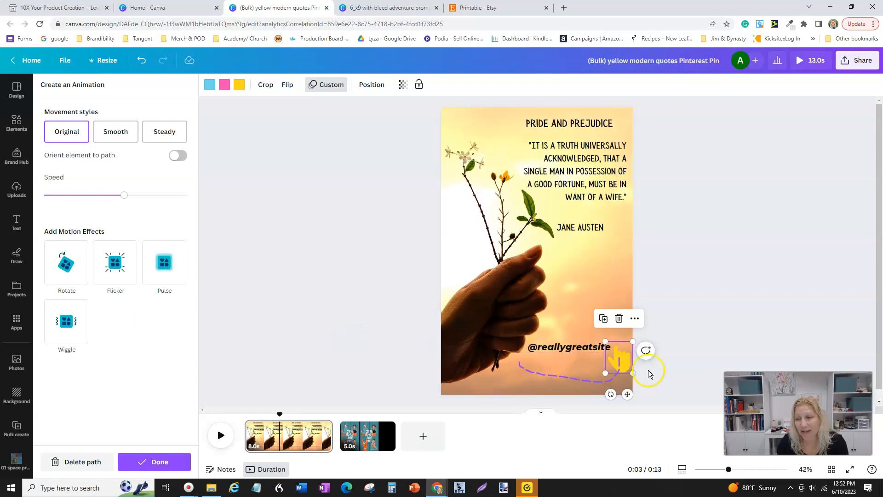